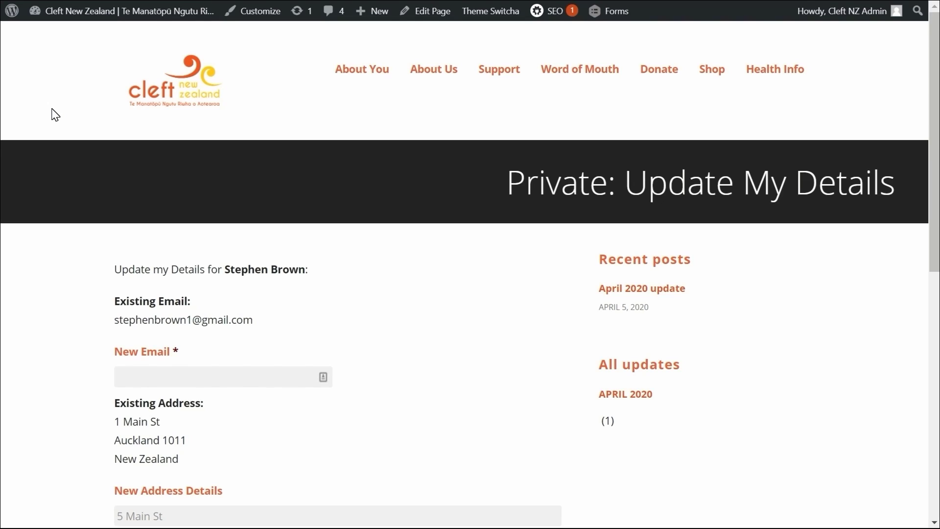
# - Scroll down through the WordPress Update My Details form
pyautogui.scroll(-3, 55, 115)
pyautogui.scroll(-3, 55, 115)
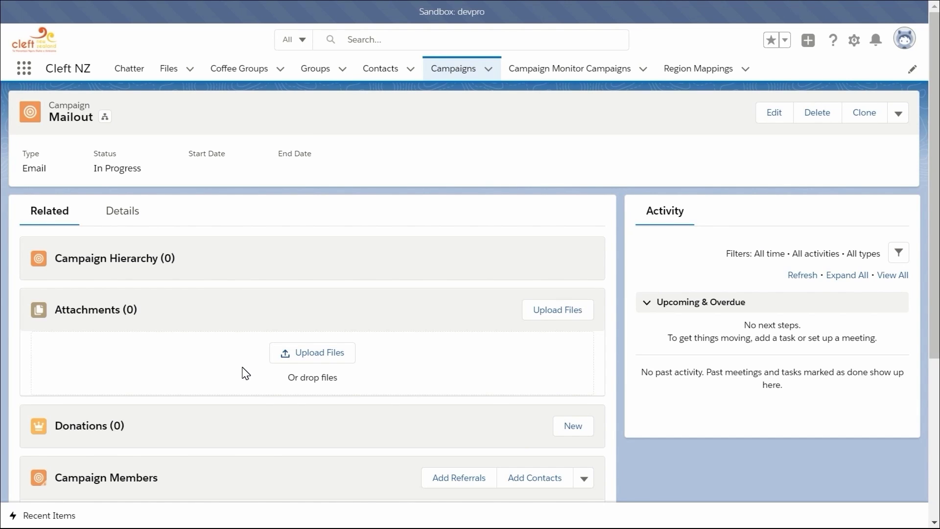
# - Show all members of the Mailout campaign via View All under Campaign Members
pyautogui.scroll(-3, 245, 374)
pyautogui.scroll(-2, 246, 373)
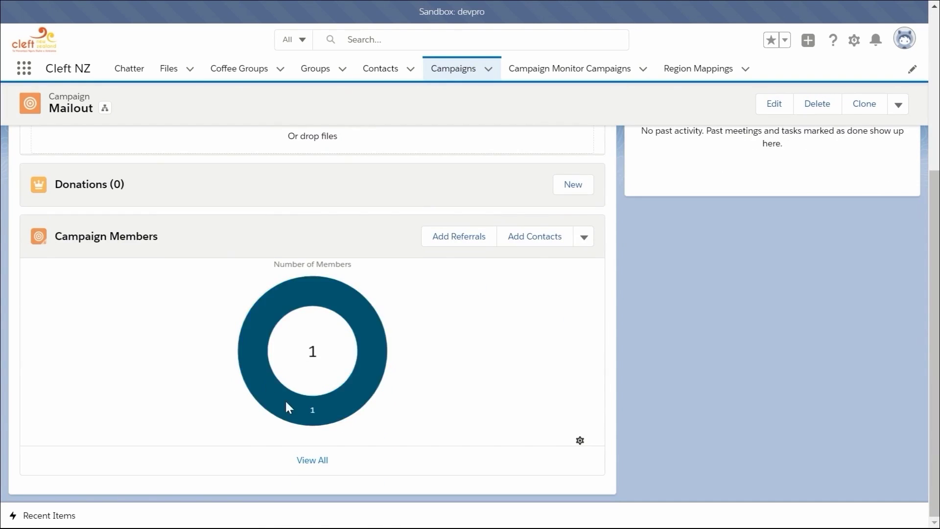
pyautogui.click(313, 460)
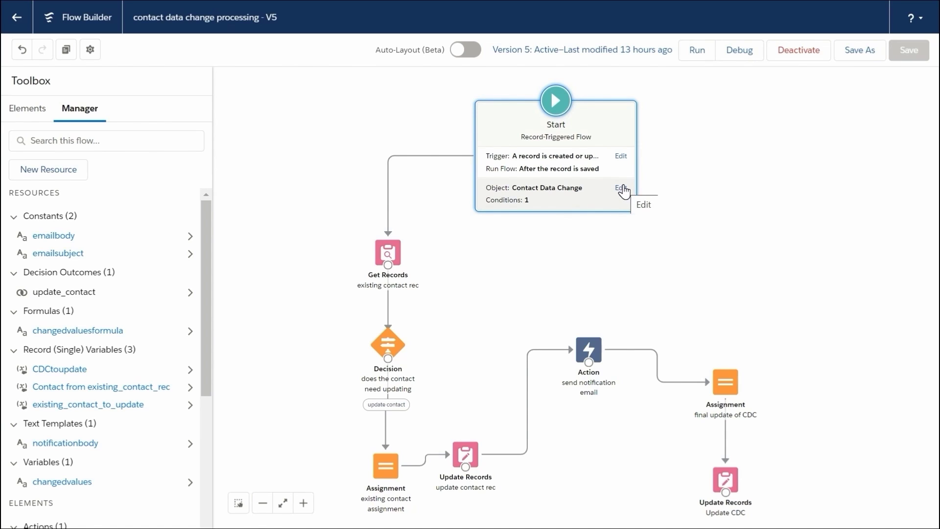
pyautogui.click(622, 188)
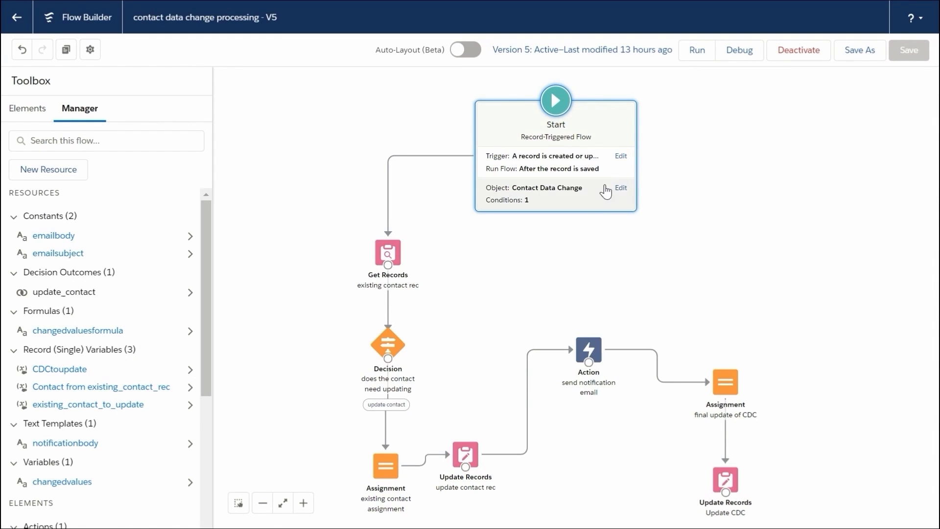
pyautogui.click(620, 155)
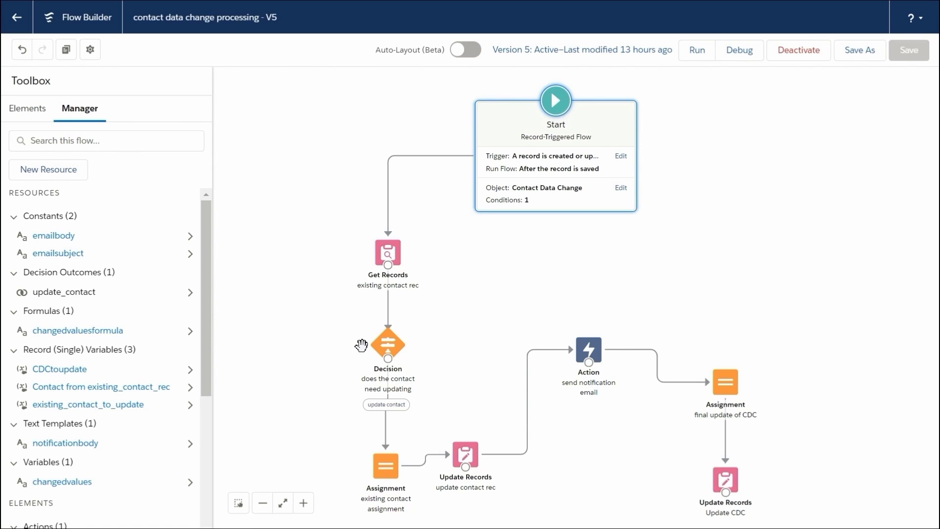
pyautogui.doubleClick(396, 351)
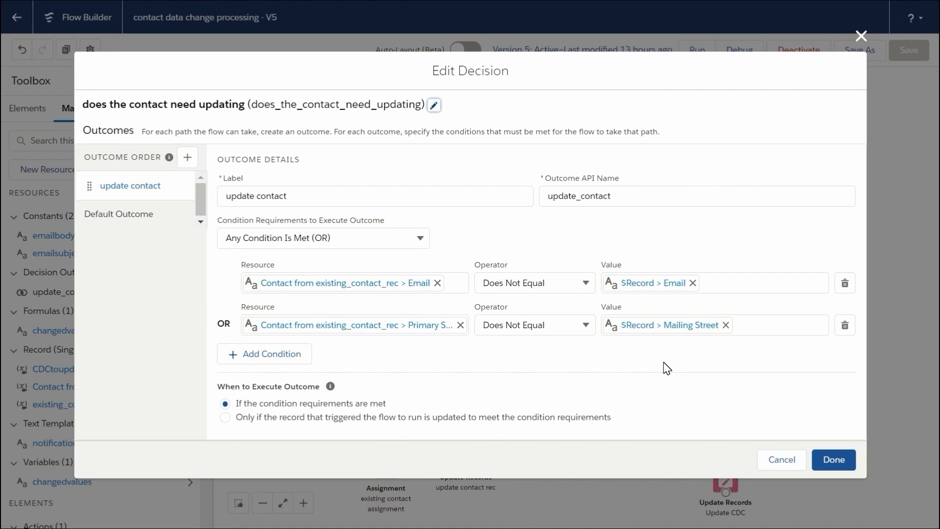
pyautogui.press('Escape')
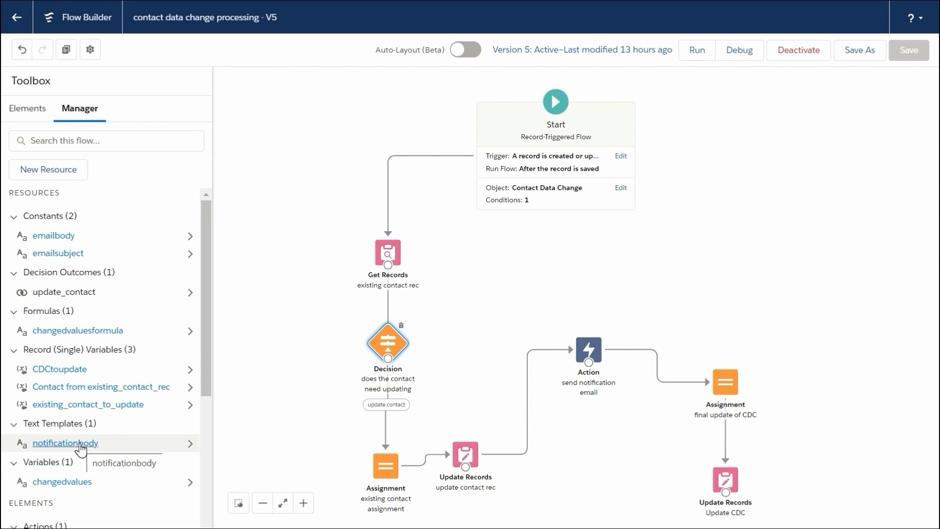
pyautogui.click(65, 443)
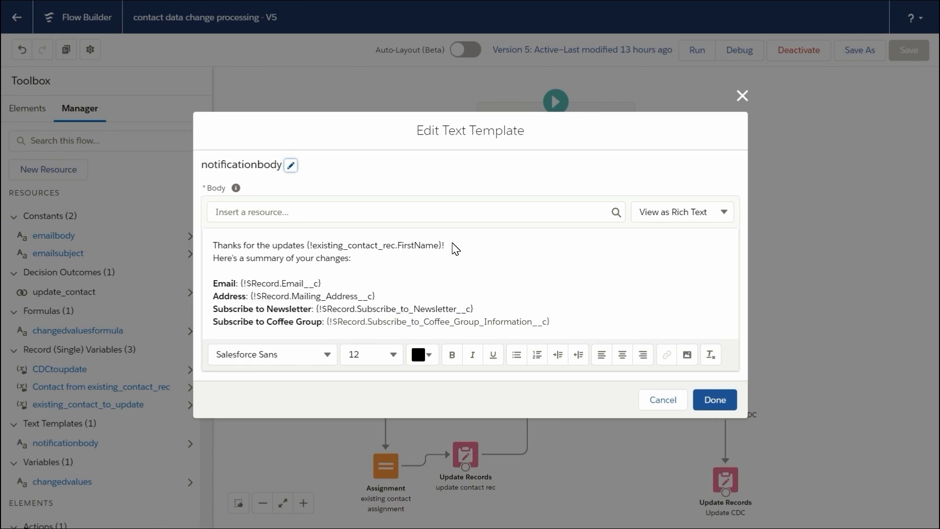
pyautogui.press('Escape')
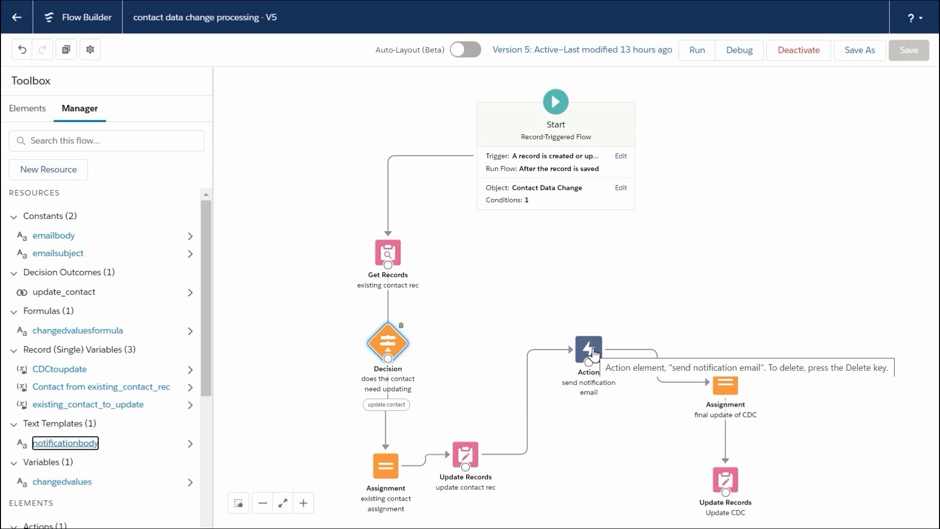
# - Review the Send Email action's inputs, including the rich-text body's constant value
pyautogui.doubleClick(594, 353)
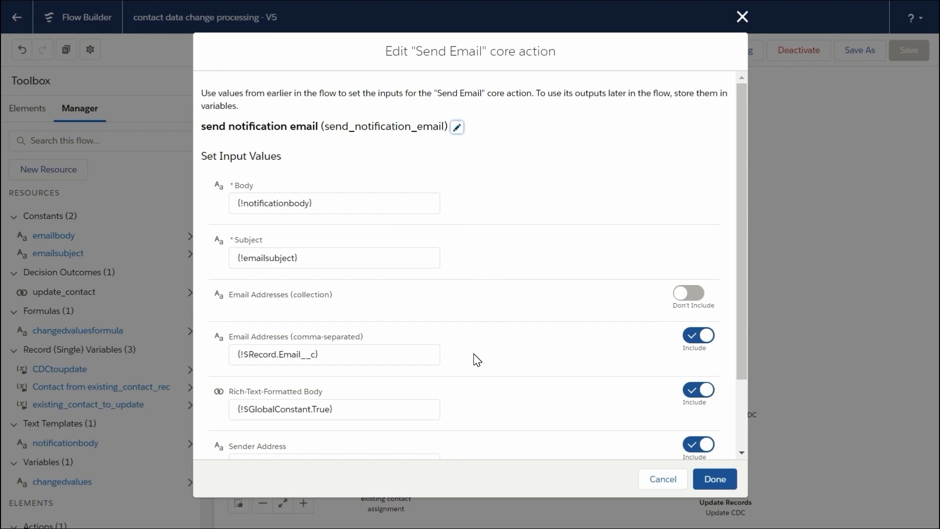
pyautogui.scroll(-2, 474, 354)
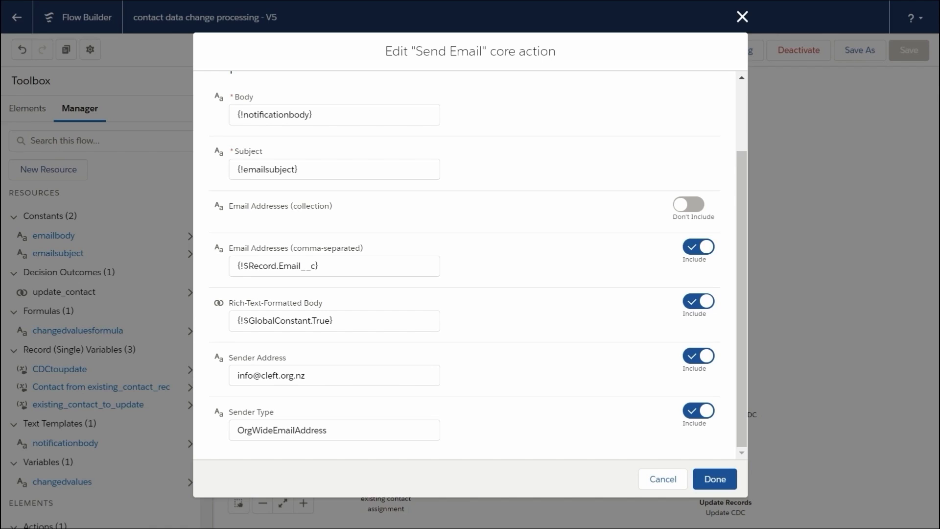
pyautogui.click(351, 320)
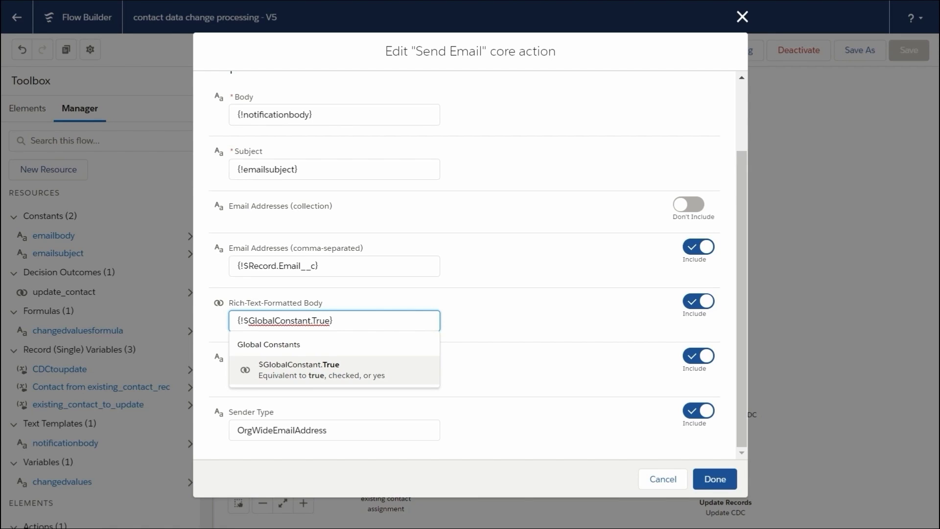
pyautogui.click(468, 320)
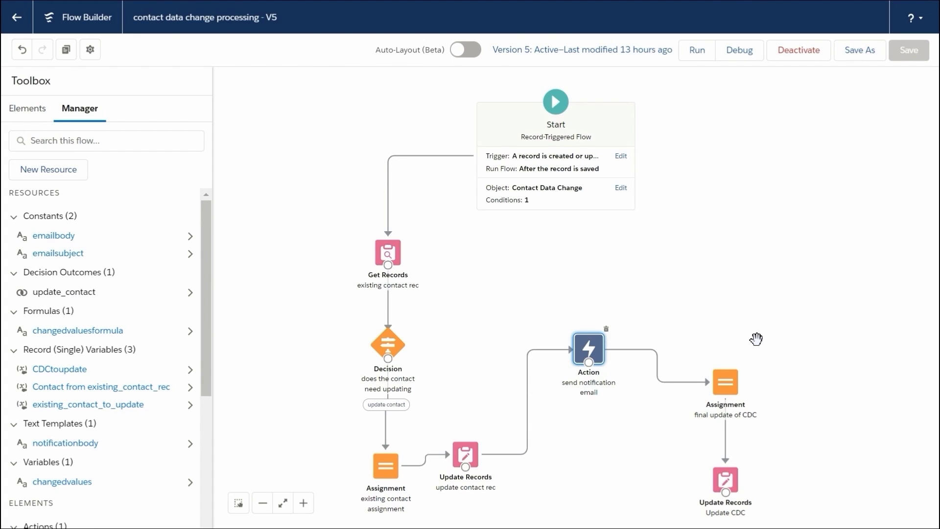
pyautogui.doubleClick(737, 390)
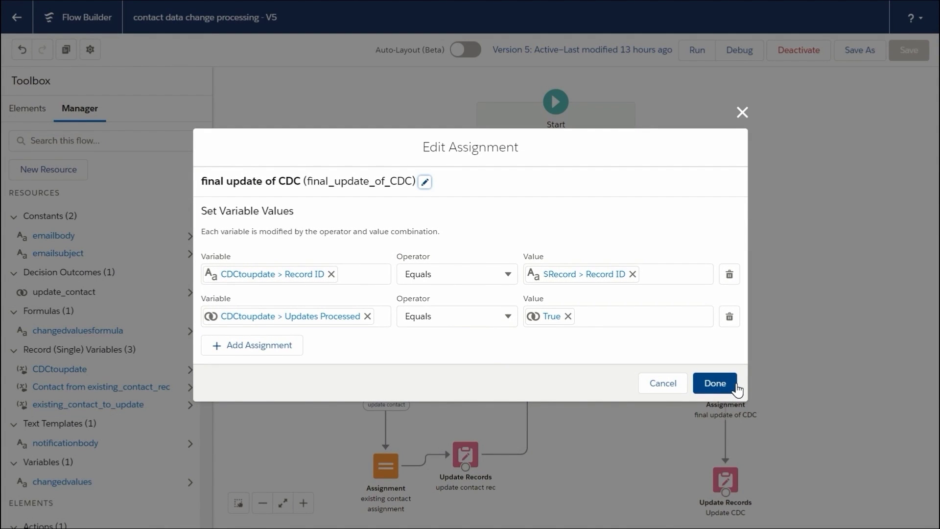
pyautogui.click(735, 387)
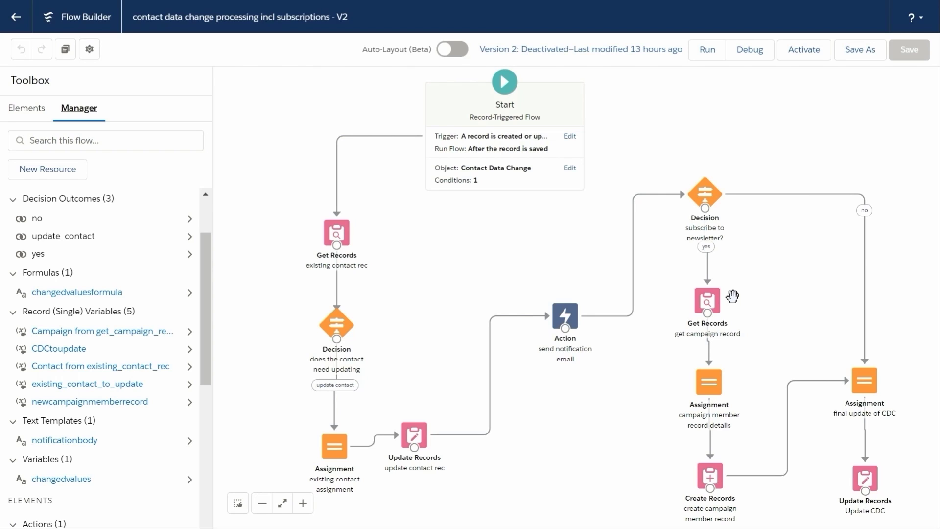
pyautogui.doubleClick(708, 300)
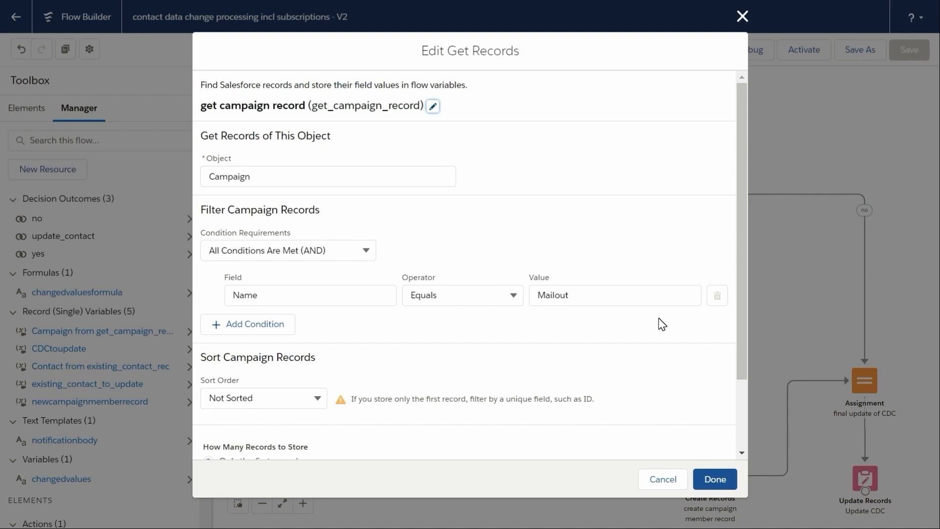
pyautogui.press('Escape')
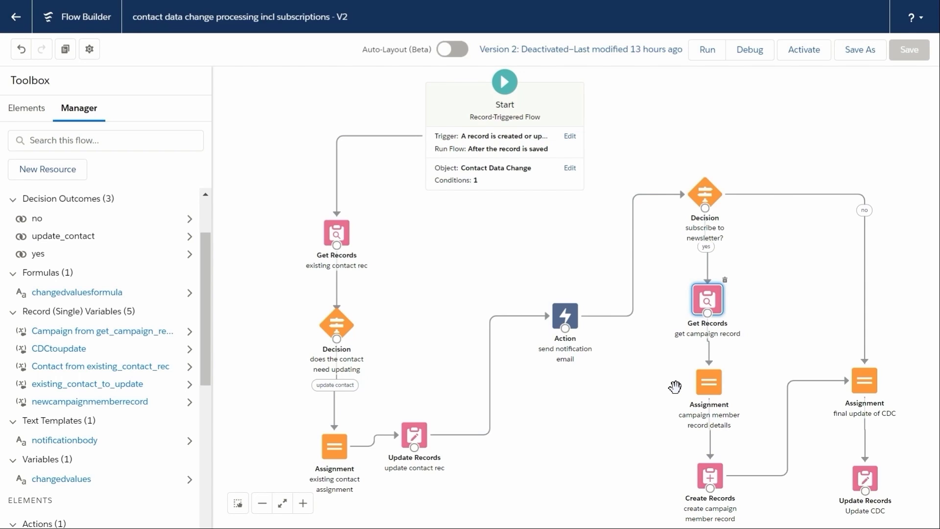
pyautogui.doubleClick(714, 390)
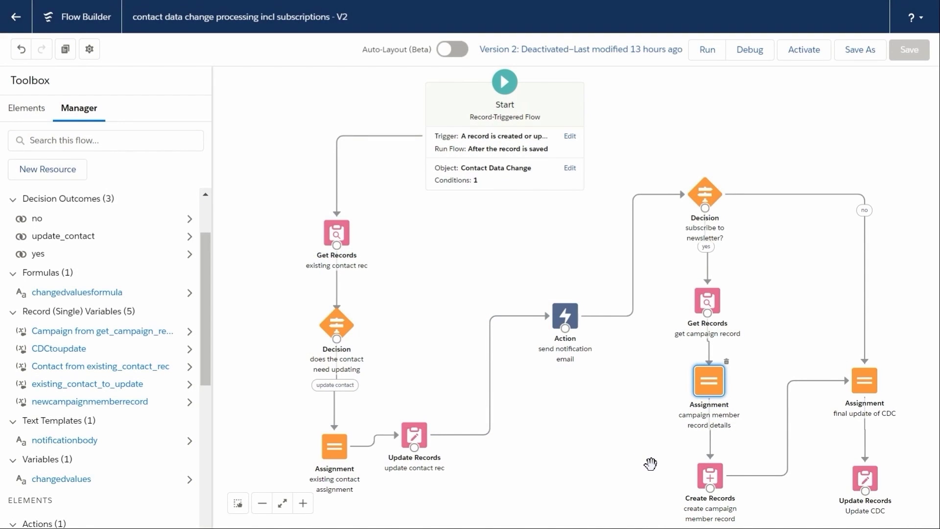
pyautogui.doubleClick(707, 484)
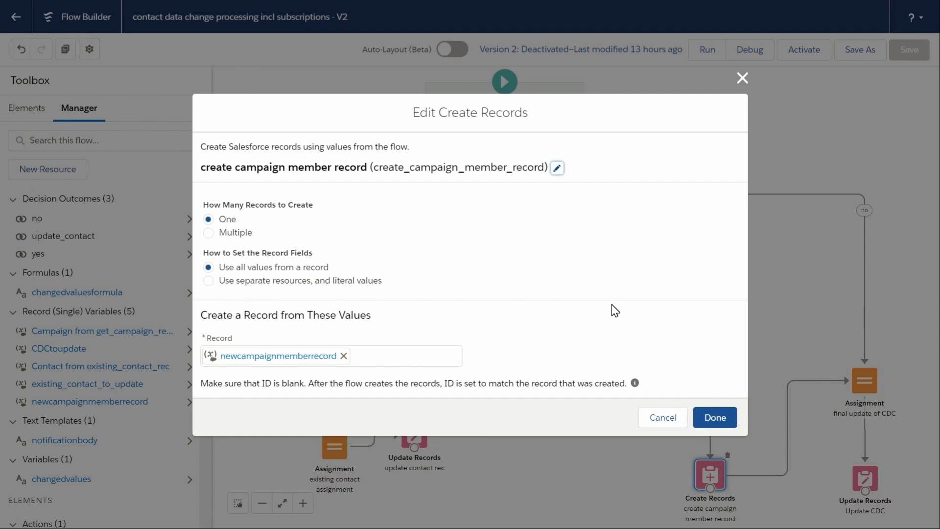
pyautogui.press('Escape')
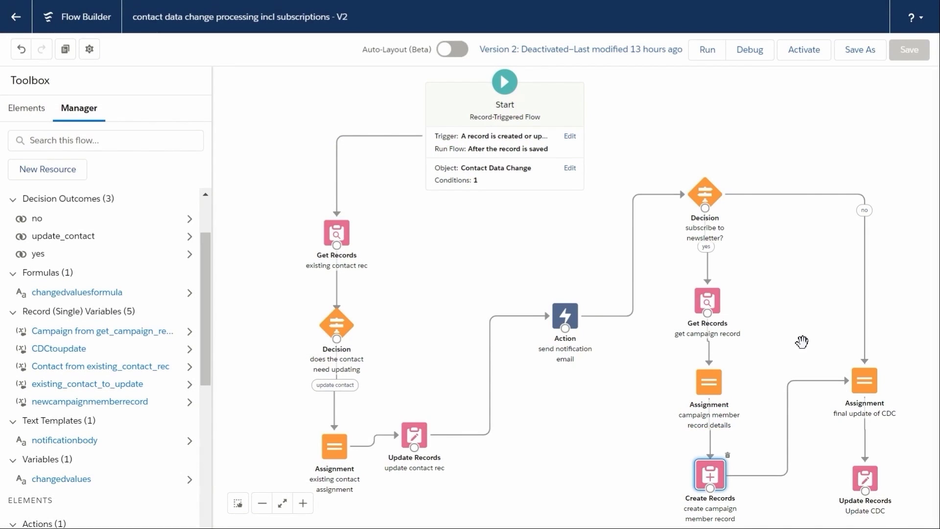